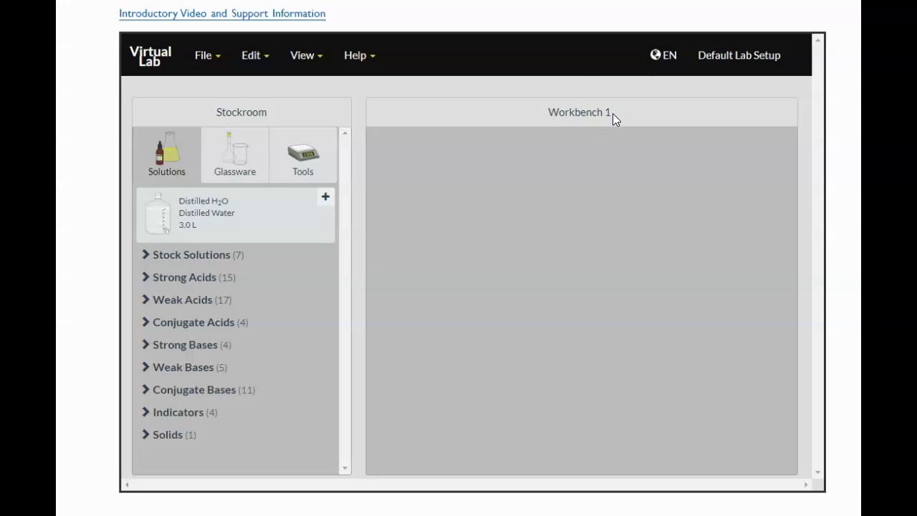
Place the distilled water container and two 250 mL beakers from the stockroom on the workbench
{"action": "double_click", "coordinate": [194, 212]}
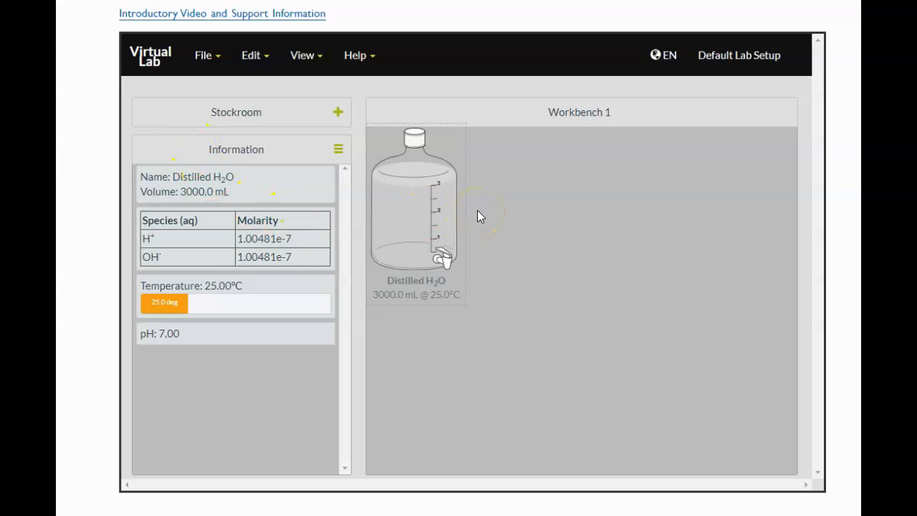
{"action": "left_click", "coordinate": [342, 113]}
{"action": "left_click", "coordinate": [230, 152]}
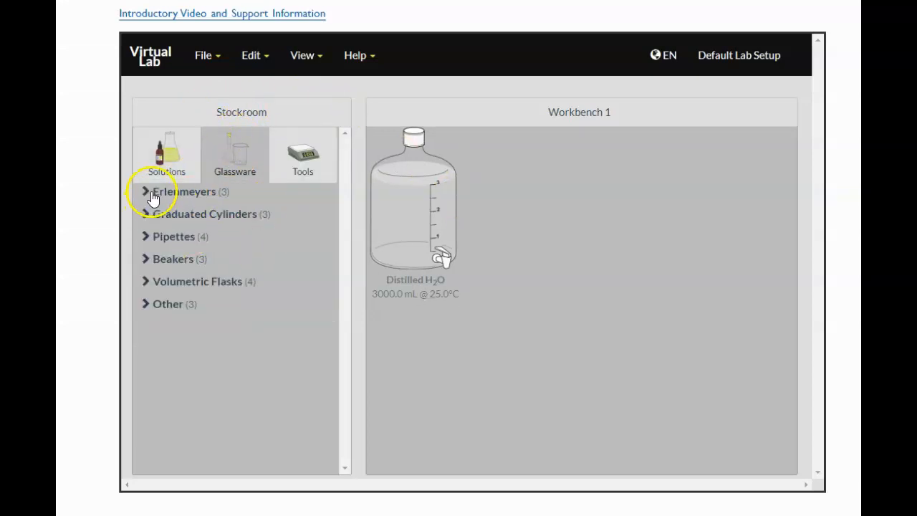
{"action": "left_click", "coordinate": [146, 258]}
{"action": "double_click", "coordinate": [195, 290]}
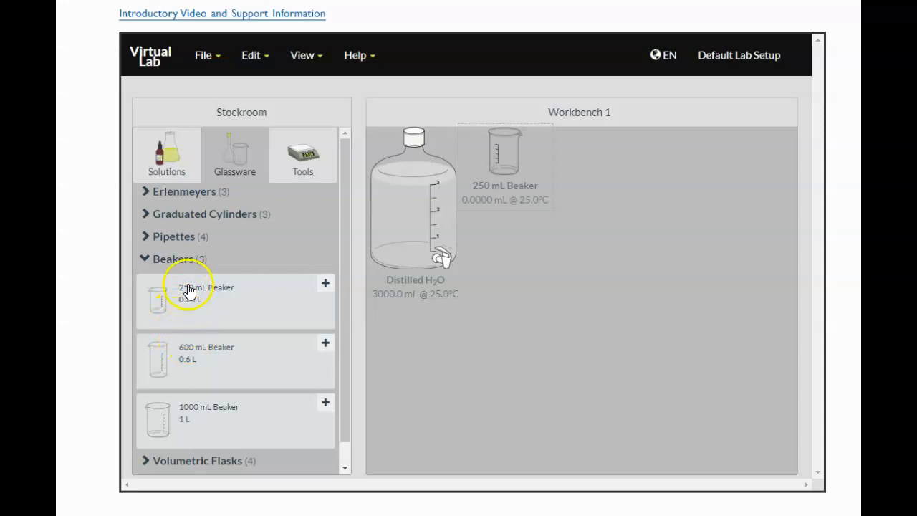
{"action": "double_click", "coordinate": [188, 290]}
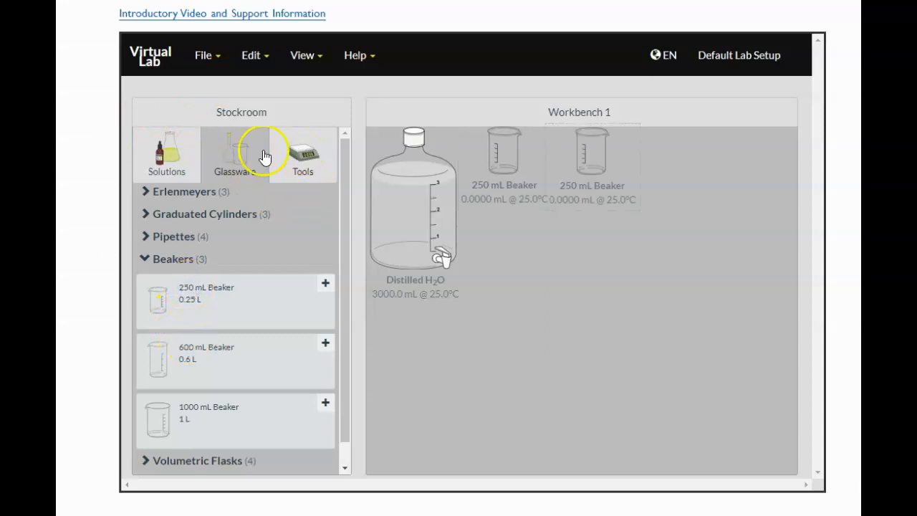
{"action": "left_click", "coordinate": [164, 260]}
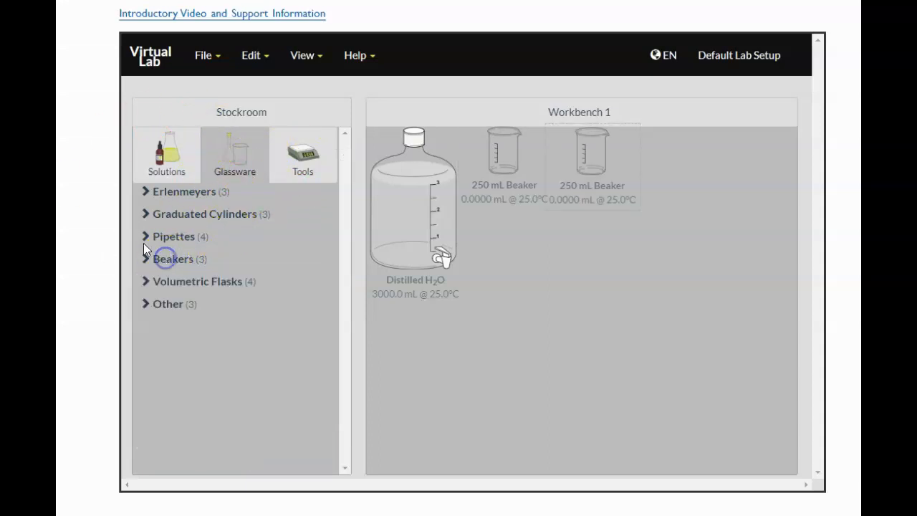
Add a disposable pipette and a scale to the workbench
{"action": "left_click", "coordinate": [149, 242]}
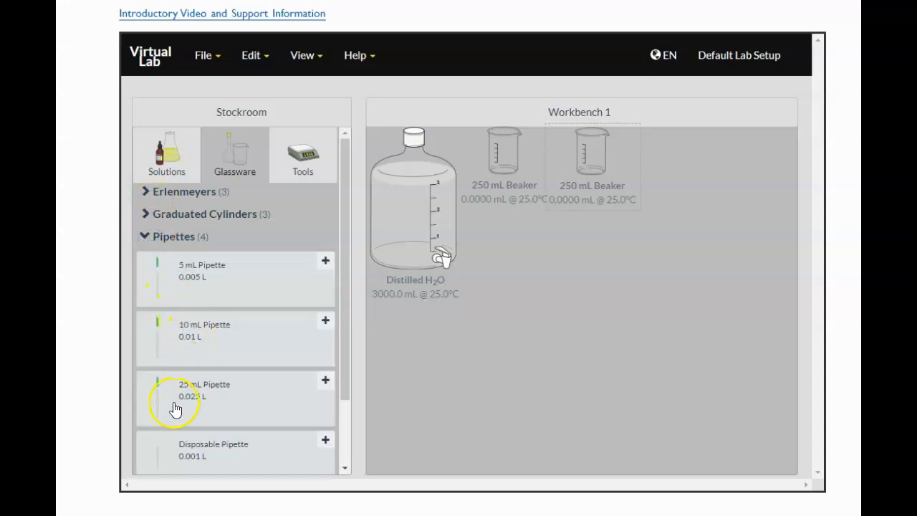
{"action": "double_click", "coordinate": [179, 454]}
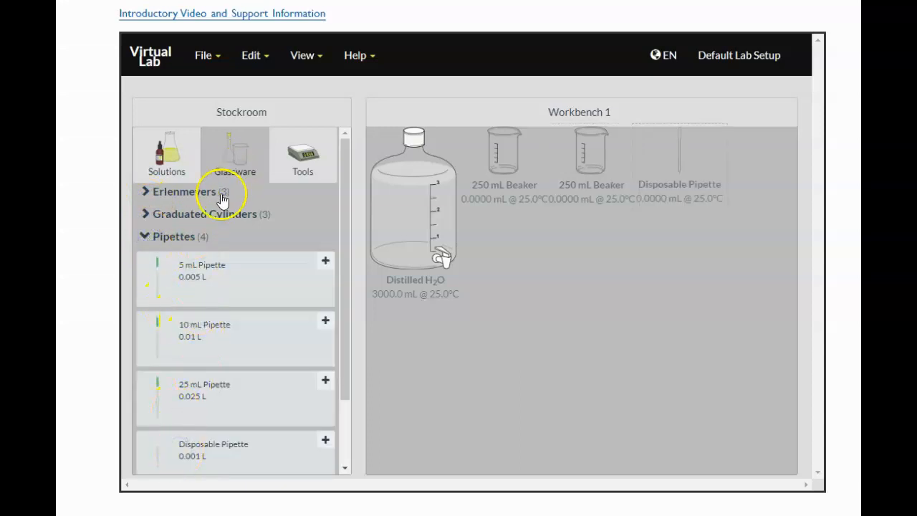
{"action": "left_click", "coordinate": [154, 238]}
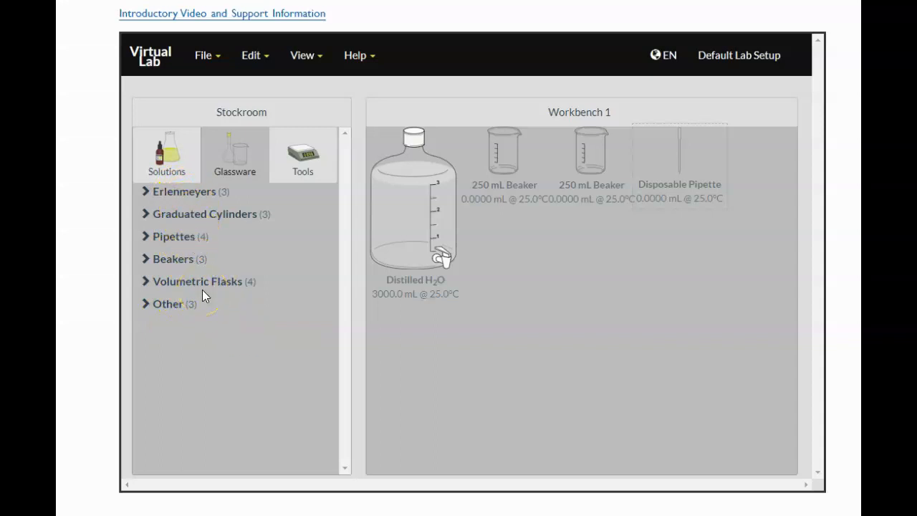
{"action": "left_click", "coordinate": [306, 159]}
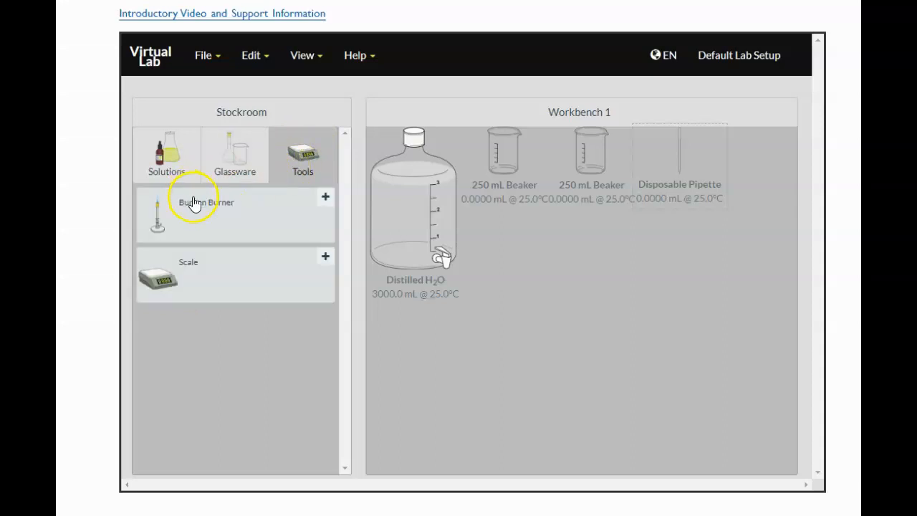
{"action": "double_click", "coordinate": [158, 259]}
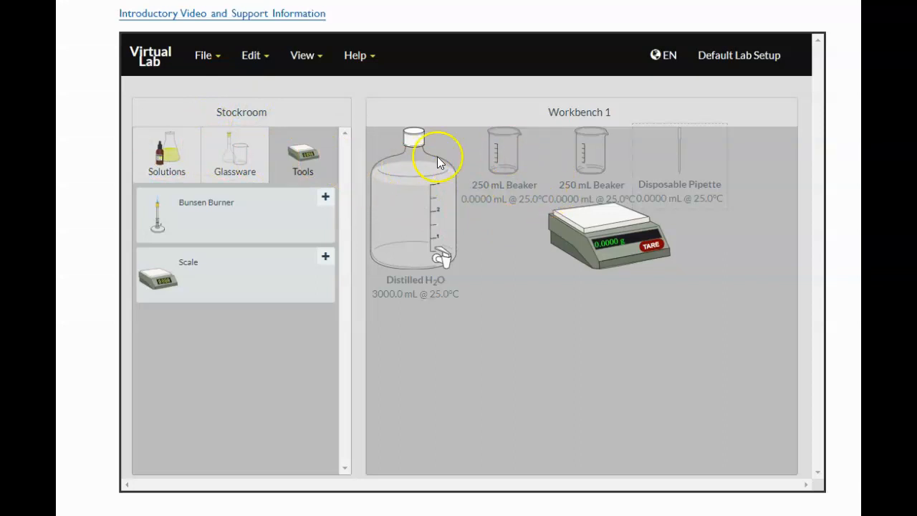
Pour about 156 mL of distilled water into one 250 mL beaker and move the container away from it
{"action": "left_click_drag", "start_coordinate": [501, 147], "coordinate": [439, 357]}
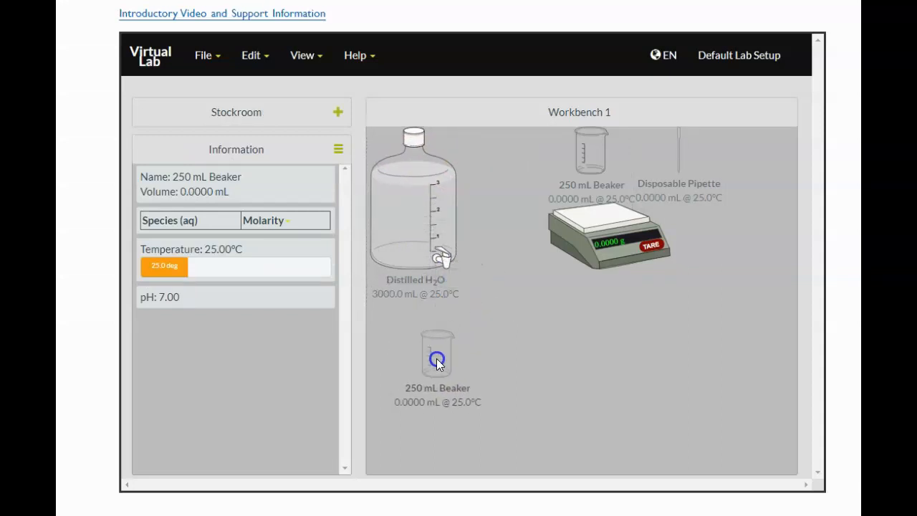
{"action": "left_click_drag", "start_coordinate": [414, 192], "coordinate": [447, 346]}
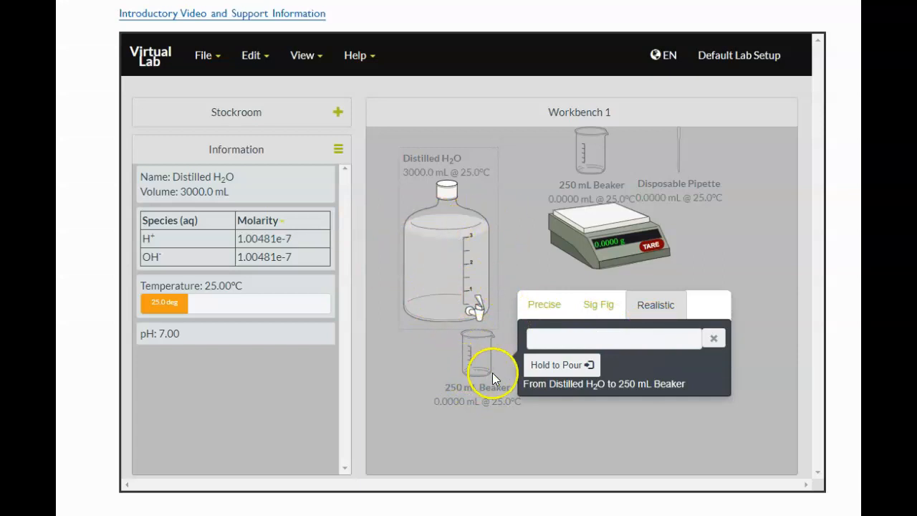
{"action": "left_click_drag", "start_coordinate": [553, 373], "coordinate": [560, 372]}
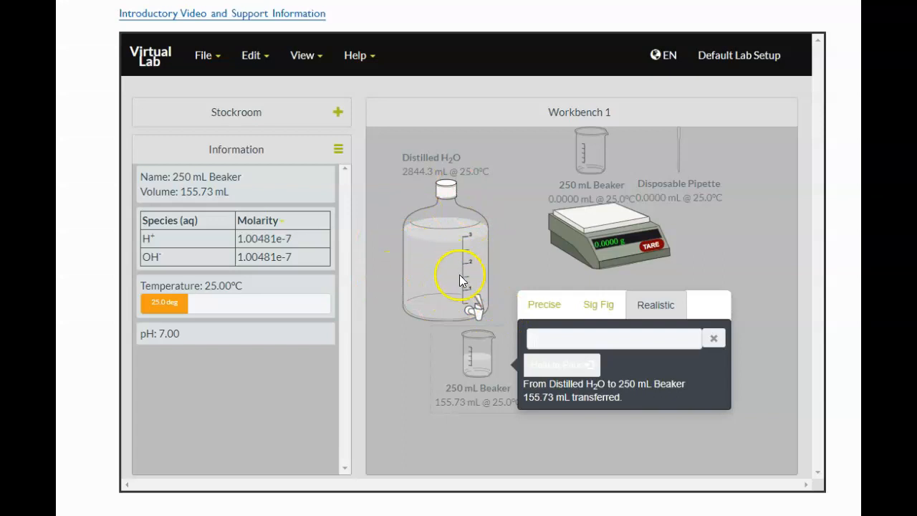
{"action": "left_click_drag", "start_coordinate": [461, 280], "coordinate": [434, 255]}
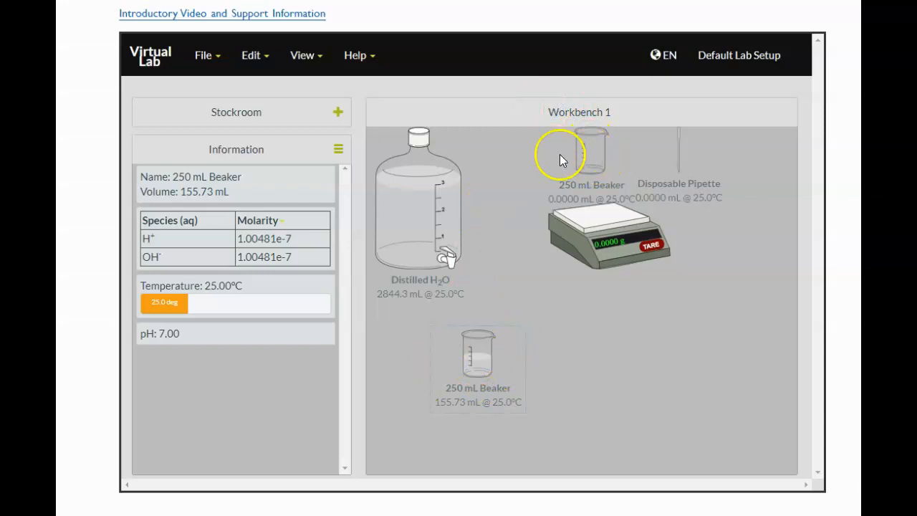
Pour about 4.2 mL of water from the filled beaker into the empty 250 mL beaker and separate the two
{"action": "left_click_drag", "start_coordinate": [595, 154], "coordinate": [573, 351]}
{"action": "left_click", "coordinate": [458, 361]}
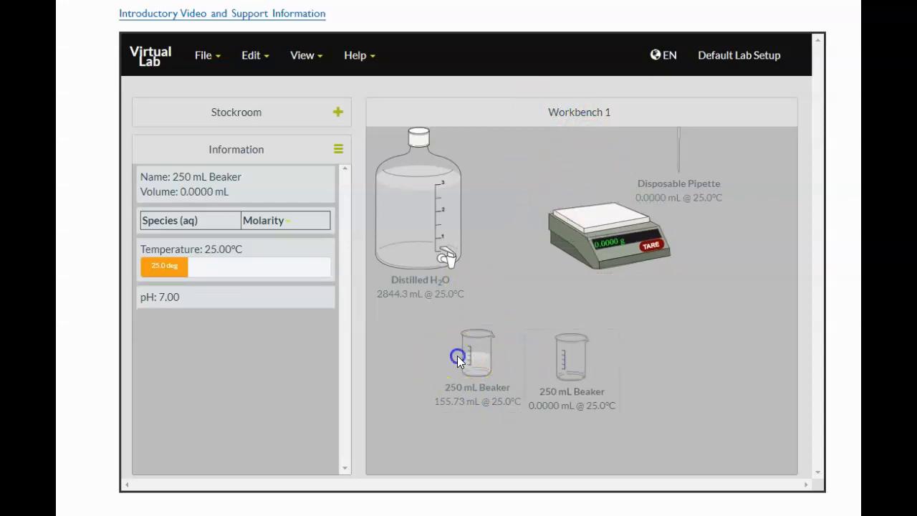
{"action": "left_click_drag", "start_coordinate": [475, 357], "coordinate": [560, 359]}
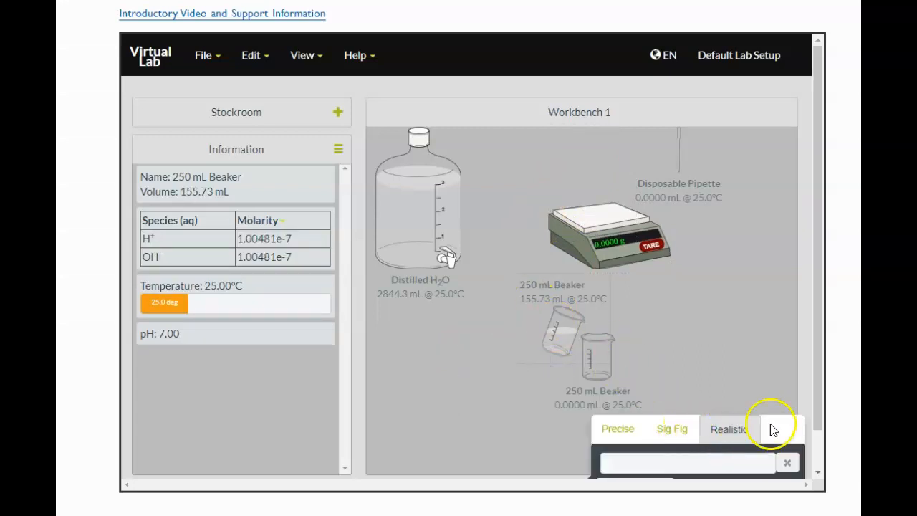
{"action": "left_click", "coordinate": [821, 406]}
{"action": "left_click_drag", "start_coordinate": [820, 405], "coordinate": [823, 440]}
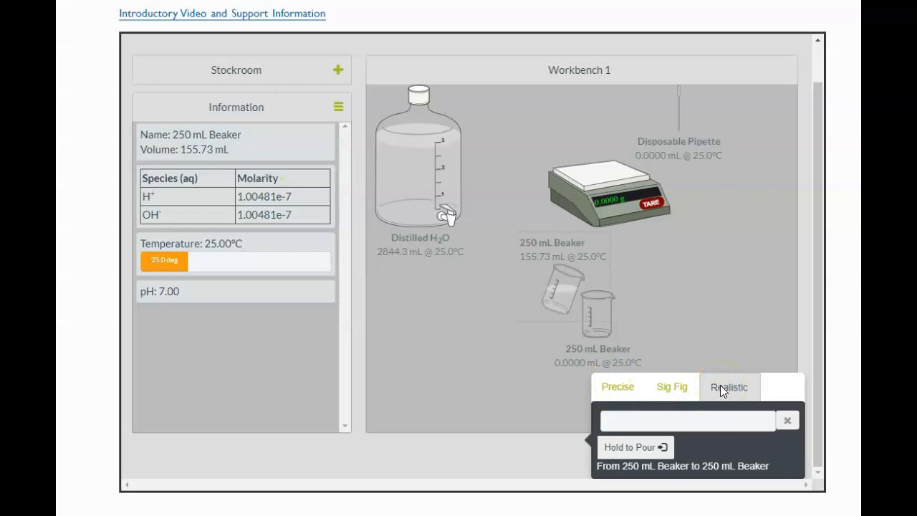
{"action": "left_click", "coordinate": [611, 301]}
{"action": "left_click", "coordinate": [602, 452]}
{"action": "left_click_drag", "start_coordinate": [602, 456], "coordinate": [617, 451]}
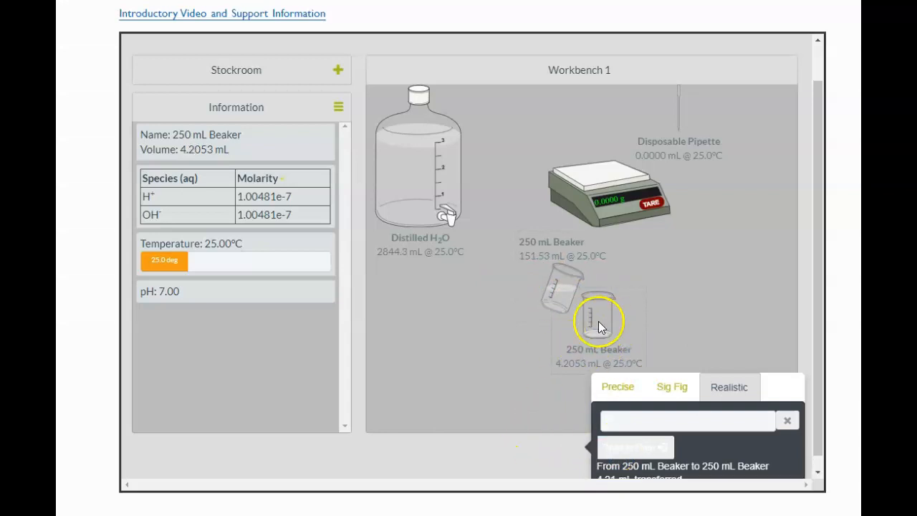
{"action": "left_click", "coordinate": [794, 427]}
{"action": "left_click_drag", "start_coordinate": [563, 303], "coordinate": [453, 363]}
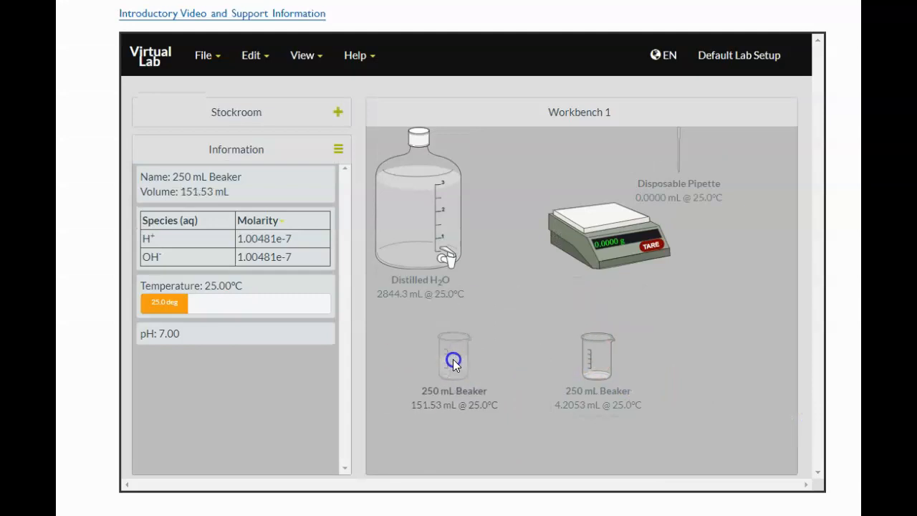
Remove the liquid from the second 250 mL beaker
{"action": "left_click", "coordinate": [592, 353]}
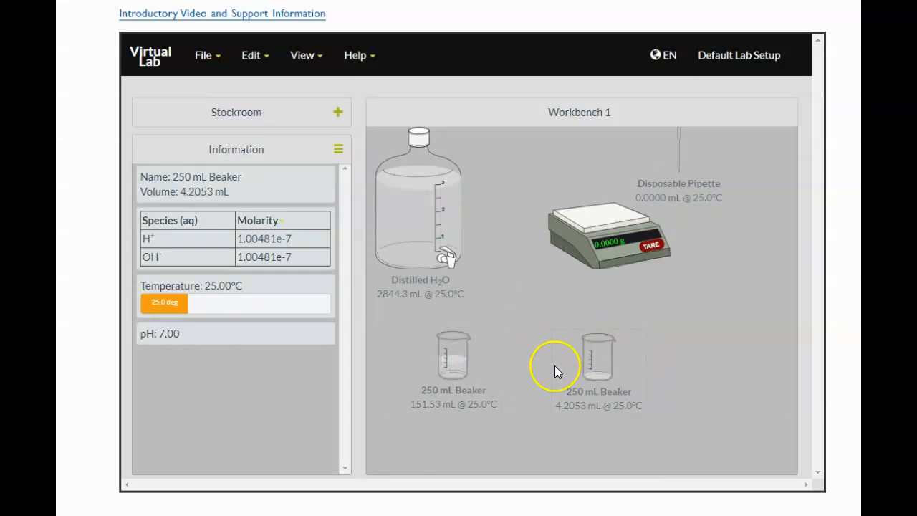
{"action": "right_click", "coordinate": [583, 368]}
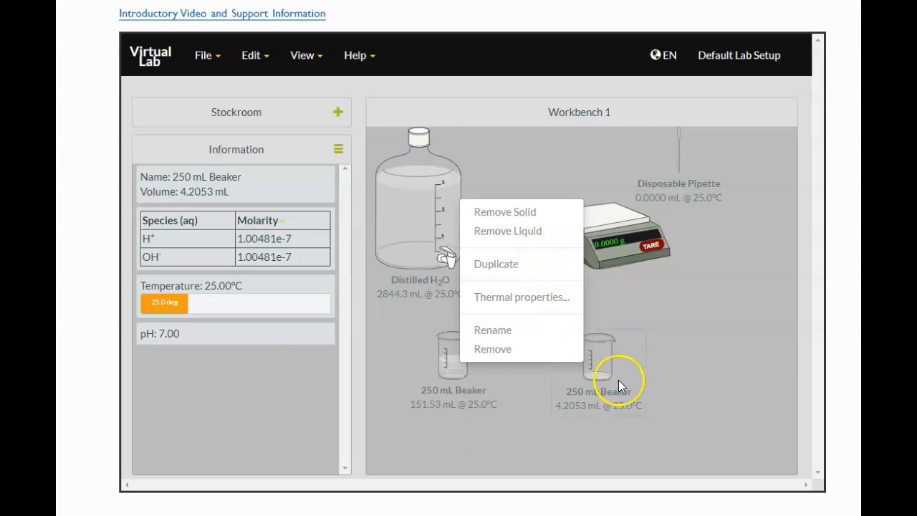
{"action": "left_click", "coordinate": [514, 233]}
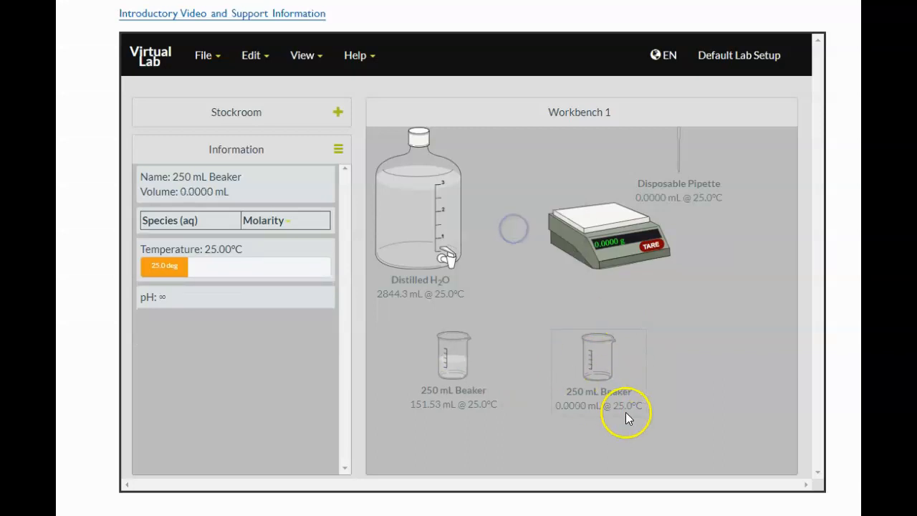
Move the scale beside the beakers and place the empty 250 mL beaker on it to weigh it
{"action": "left_click_drag", "start_coordinate": [606, 363], "coordinate": [552, 363]}
{"action": "left_click_drag", "start_coordinate": [593, 229], "coordinate": [659, 337]}
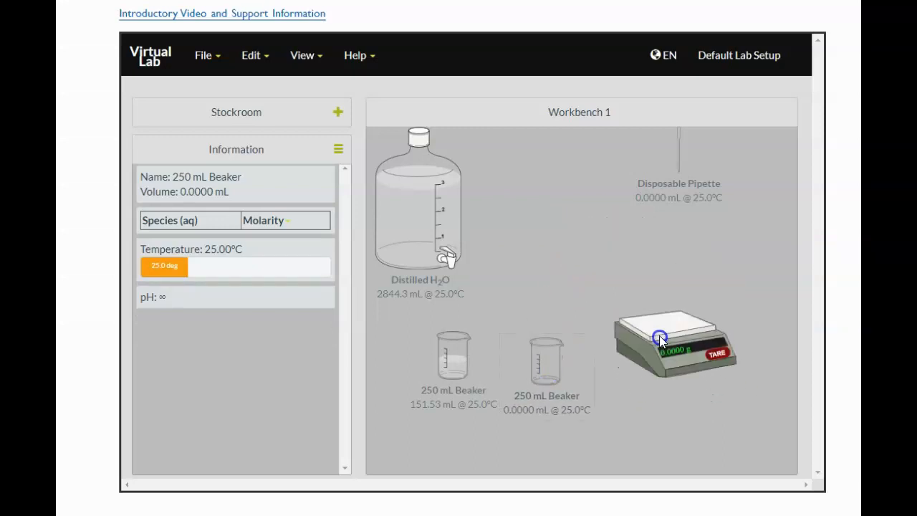
{"action": "left_click_drag", "start_coordinate": [548, 370], "coordinate": [667, 316]}
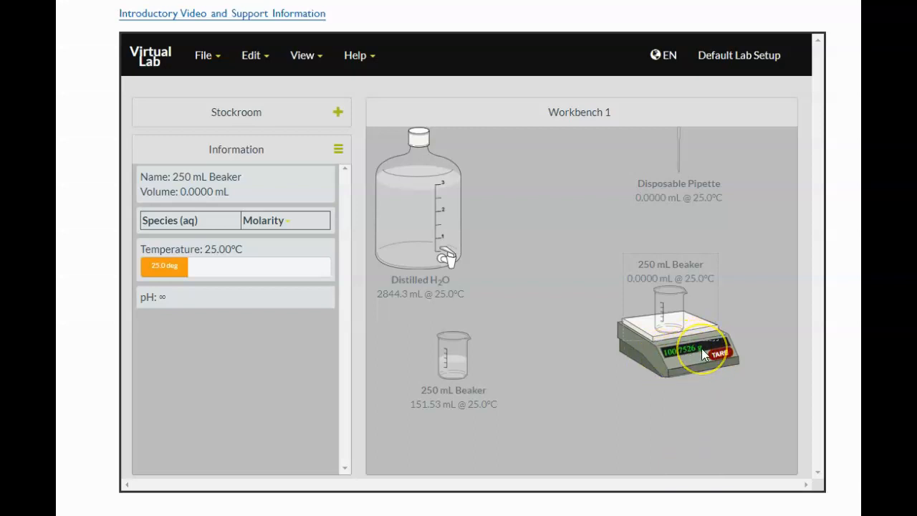
{"action": "left_click", "coordinate": [661, 305]}
Withdraw about 1.6 mL of water from the filled beaker into the disposable pipette
{"action": "left_click_drag", "start_coordinate": [681, 134], "coordinate": [451, 329]}
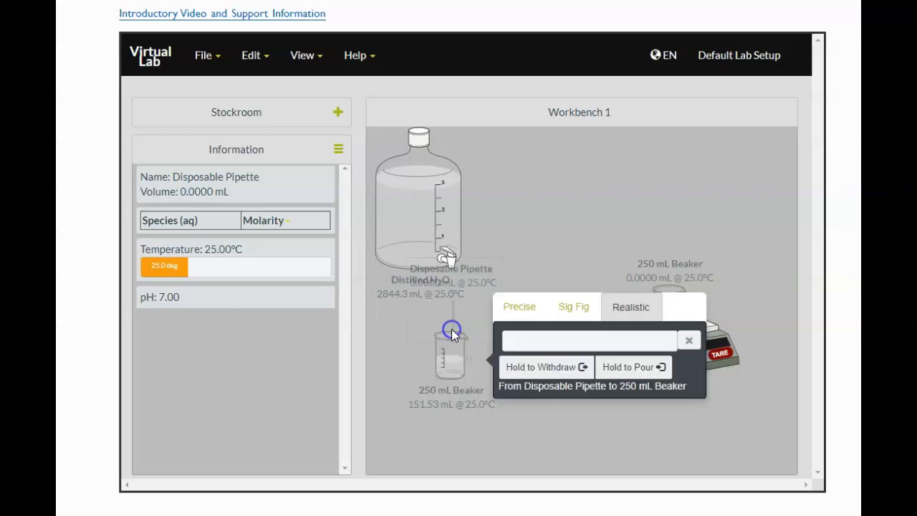
{"action": "left_click", "coordinate": [549, 368]}
{"action": "left_click", "coordinate": [551, 370]}
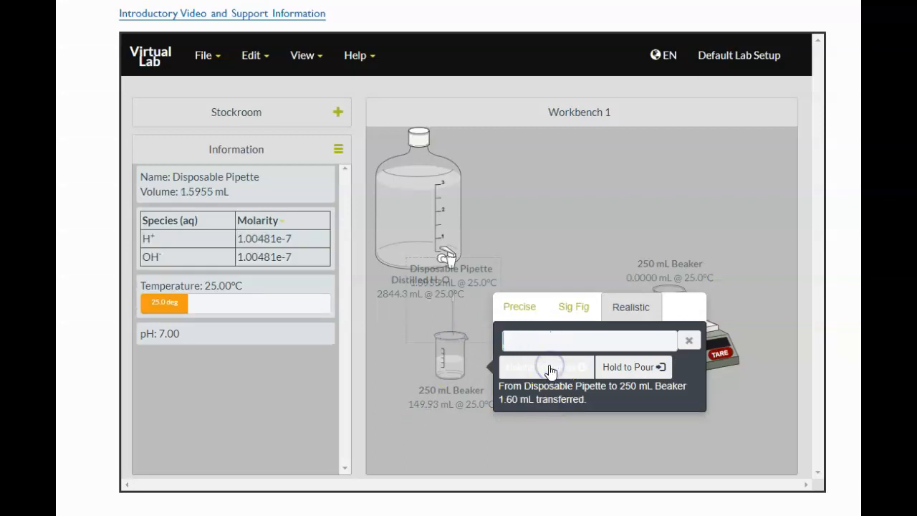
Dispense about 0.08 mL of water dropwise from the pipette into the beaker on the scale, and set the pipette aside
{"action": "left_click_drag", "start_coordinate": [452, 305], "coordinate": [668, 269]}
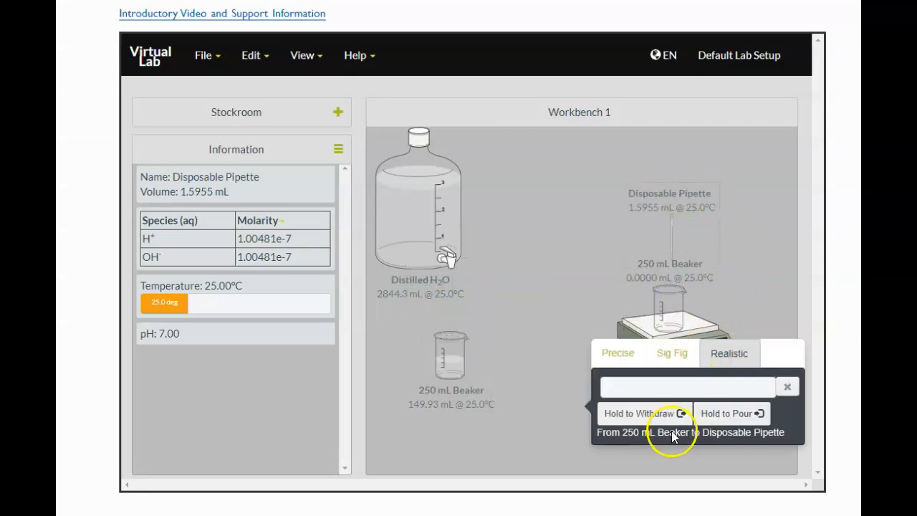
{"action": "left_click", "coordinate": [741, 421]}
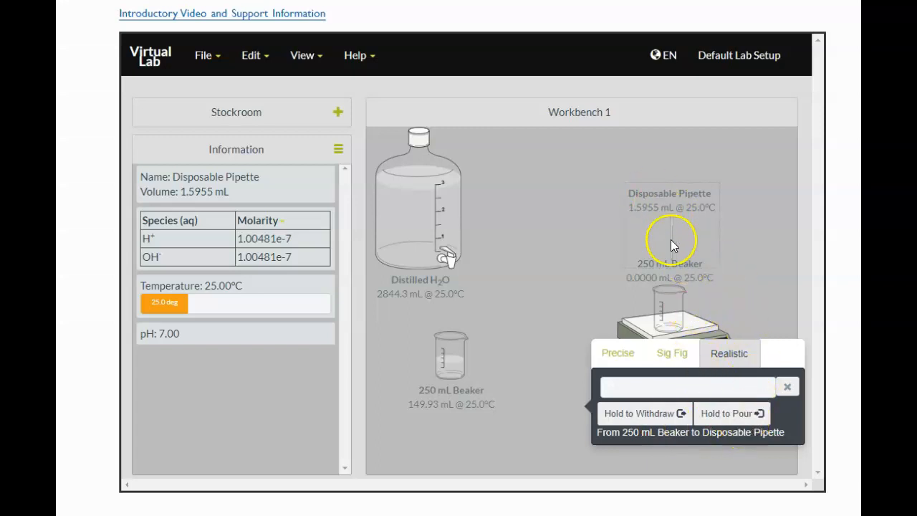
{"action": "left_click", "coordinate": [744, 424]}
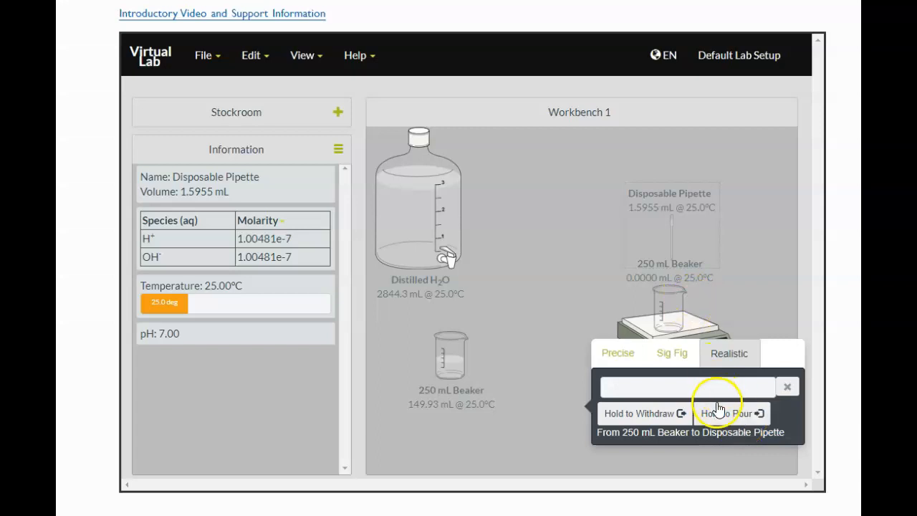
{"action": "left_click", "coordinate": [718, 413]}
{"action": "left_click", "coordinate": [718, 413]}
{"action": "left_click", "coordinate": [718, 413]}
{"action": "left_click", "coordinate": [718, 412]}
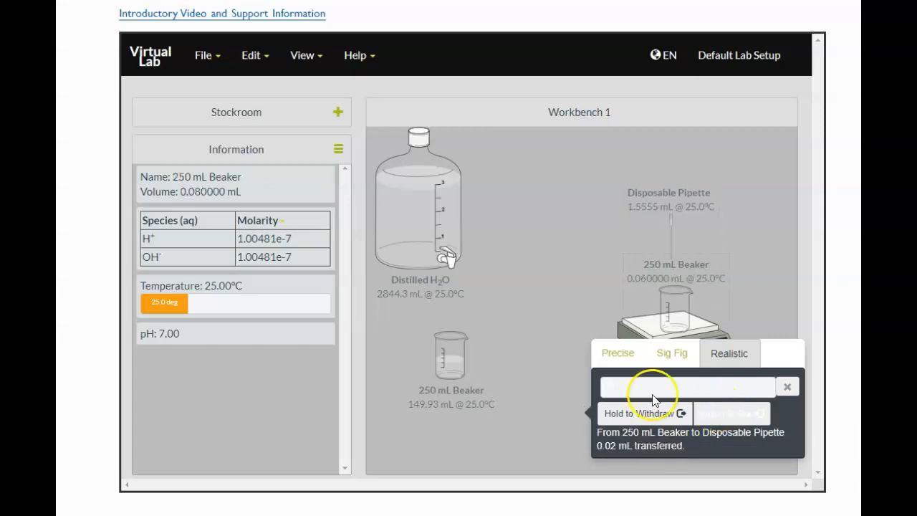
{"action": "left_click", "coordinate": [787, 386]}
{"action": "left_click_drag", "start_coordinate": [671, 199], "coordinate": [529, 269]}
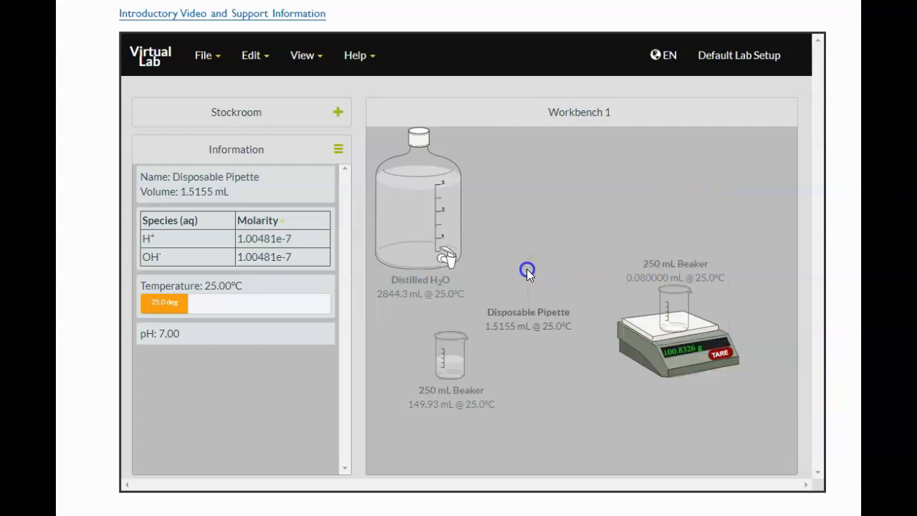
Take the beaker off the scale and remove the disposable pipette from the workbench
{"action": "left_click", "coordinate": [680, 311]}
{"action": "left_click_drag", "start_coordinate": [680, 311], "coordinate": [571, 189]}
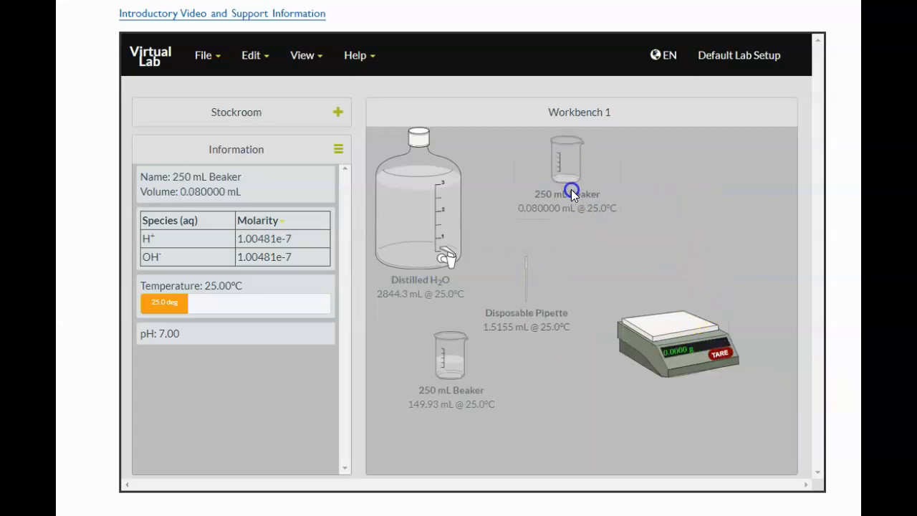
{"action": "right_click", "coordinate": [526, 282]}
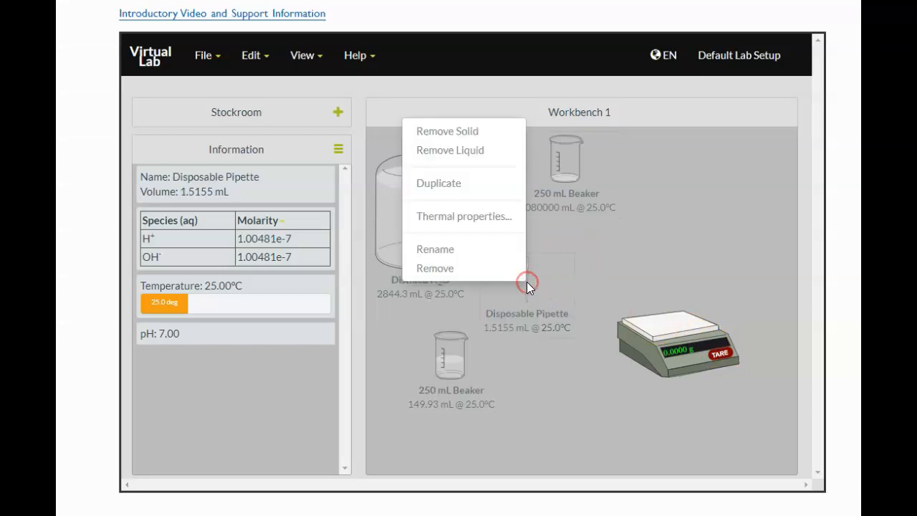
{"action": "left_click", "coordinate": [439, 271]}
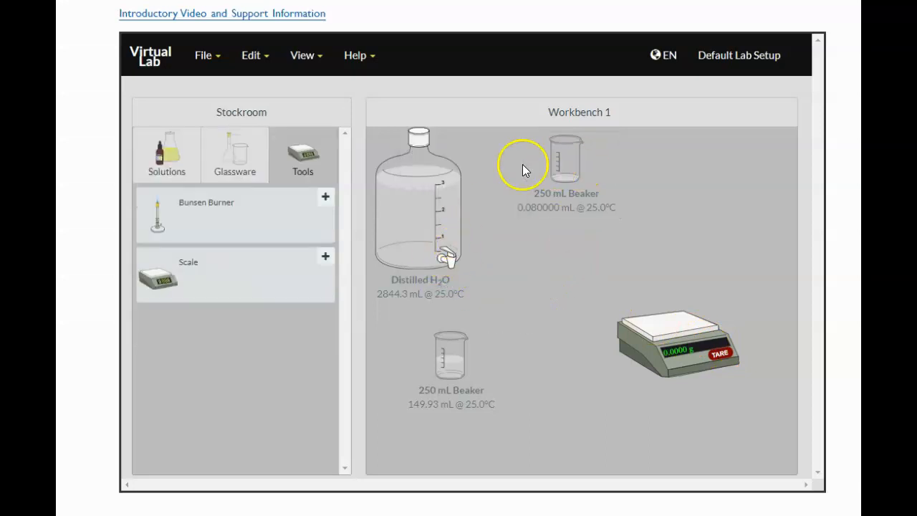
Add a 25 mL graduated cylinder from the stockroom glassware and place it between the filled 250 mL beaker and the scale
{"action": "left_click", "coordinate": [224, 148]}
{"action": "left_click", "coordinate": [176, 212]}
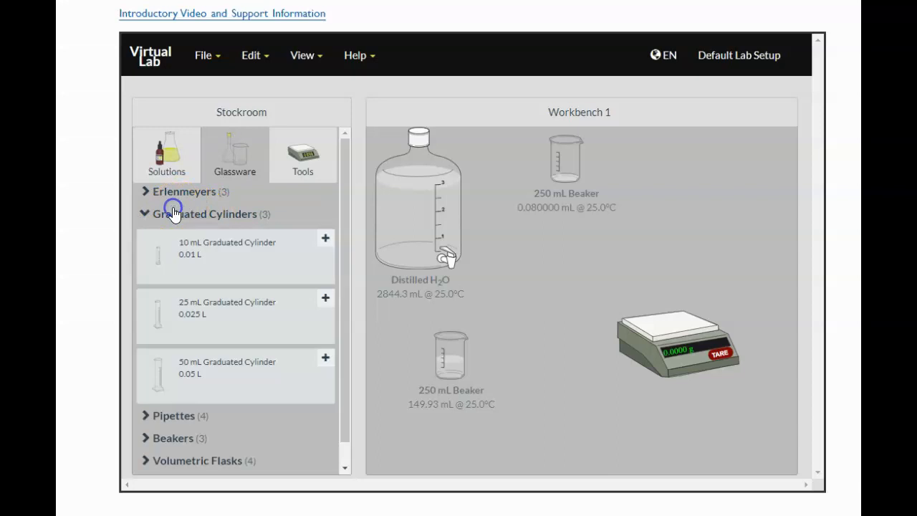
{"action": "left_click", "coordinate": [168, 303]}
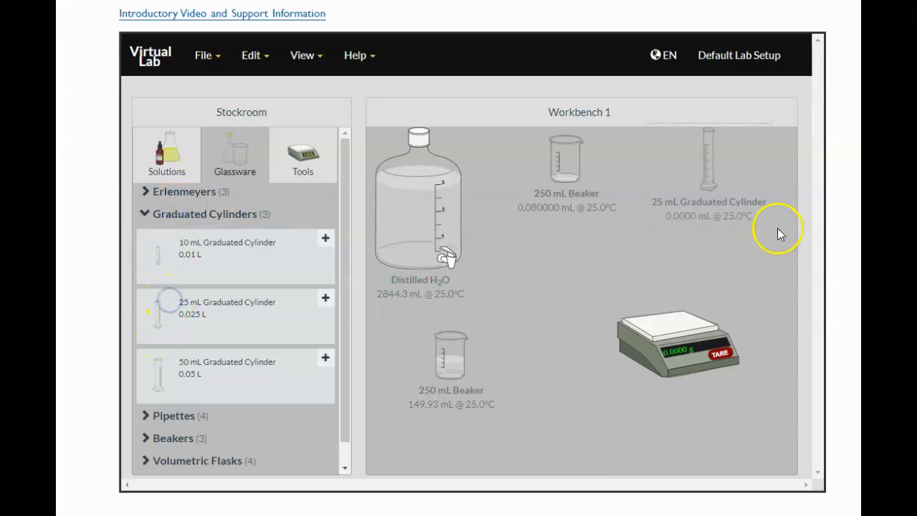
{"action": "left_click_drag", "start_coordinate": [716, 172], "coordinate": [554, 328]}
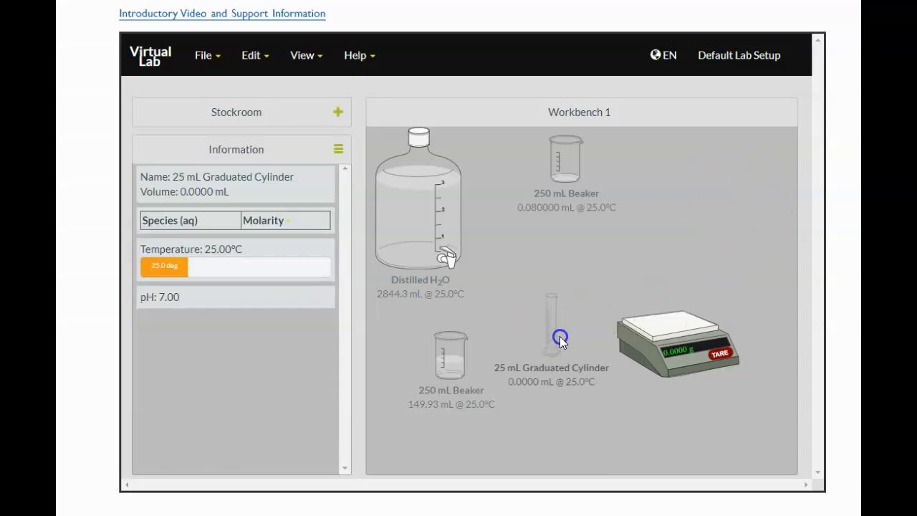
Bring the filled 250 mL beaker into pouring position over the 25 mL graduated cylinder and move the scale clear of them
{"action": "left_click_drag", "start_coordinate": [440, 356], "coordinate": [524, 321]}
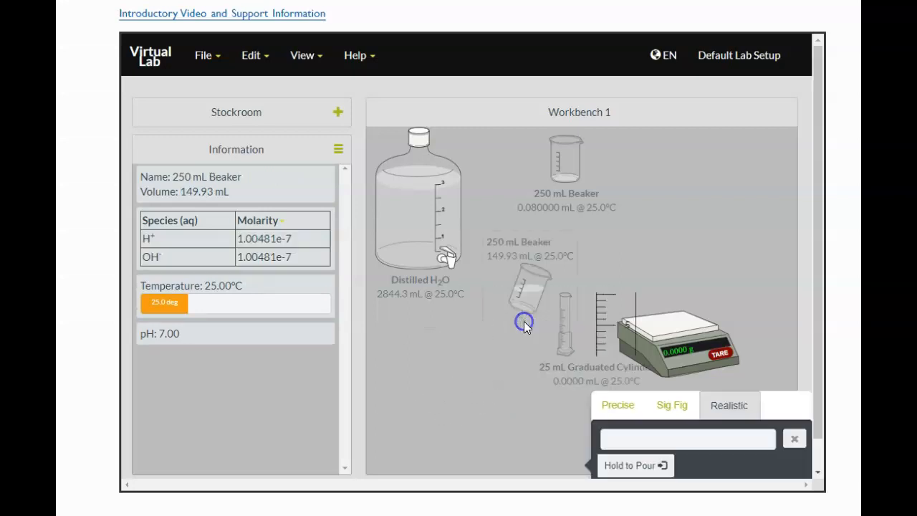
{"action": "left_click_drag", "start_coordinate": [674, 346], "coordinate": [748, 245]}
{"action": "left_click_drag", "start_coordinate": [529, 260], "coordinate": [562, 318]}
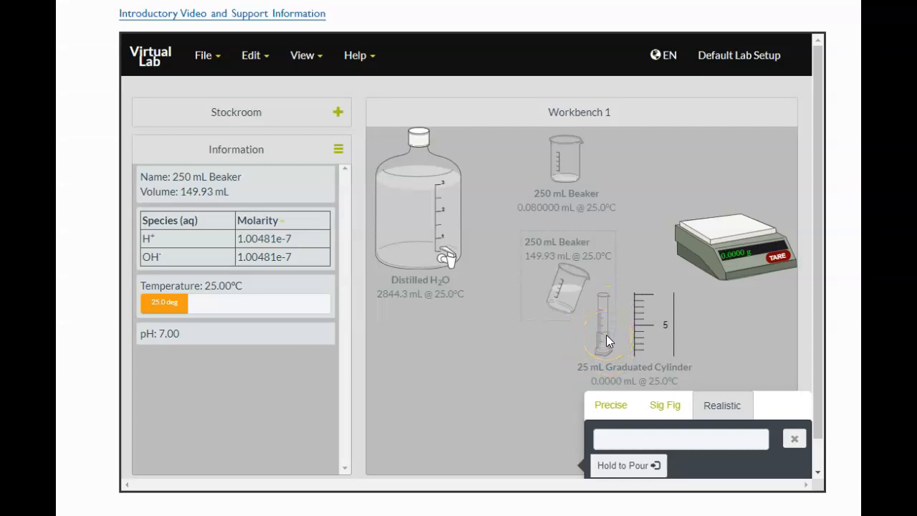
Pour about 25.6 mL of water from the beaker into the graduated cylinder in Realistic mode, and separate the beaker from the cylinder
{"action": "left_click", "coordinate": [642, 467]}
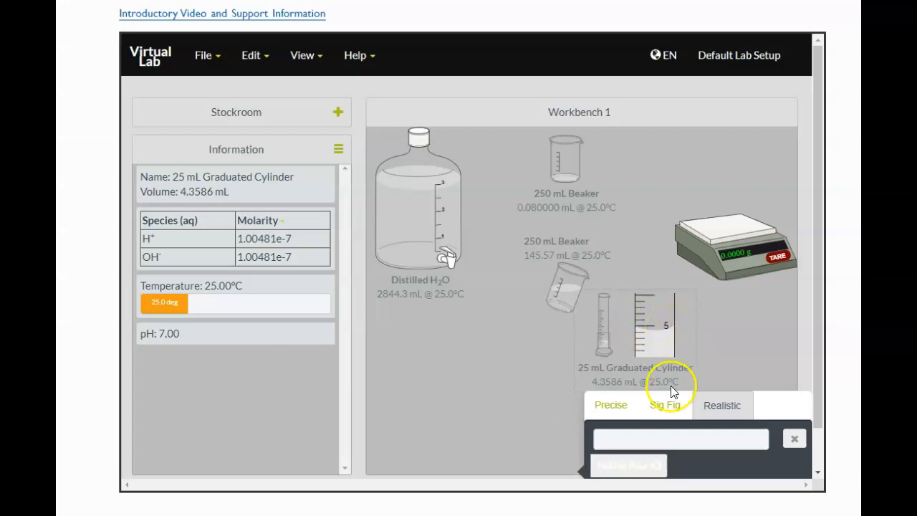
{"action": "left_click", "coordinate": [616, 468]}
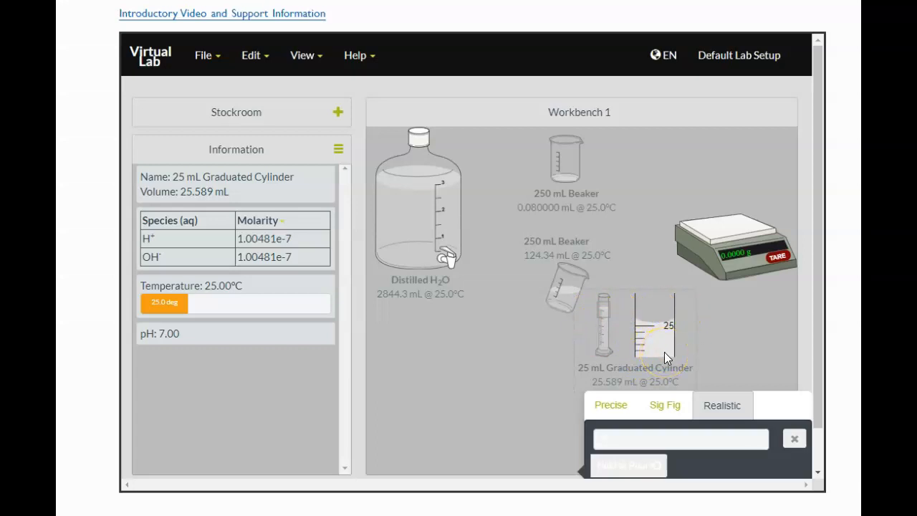
{"action": "left_click", "coordinate": [794, 438]}
{"action": "left_click_drag", "start_coordinate": [577, 256], "coordinate": [540, 348]}
Add a 10 mL pipette from the stockroom glassware and place it in the filled 250 mL beaker
{"action": "left_click", "coordinate": [231, 115]}
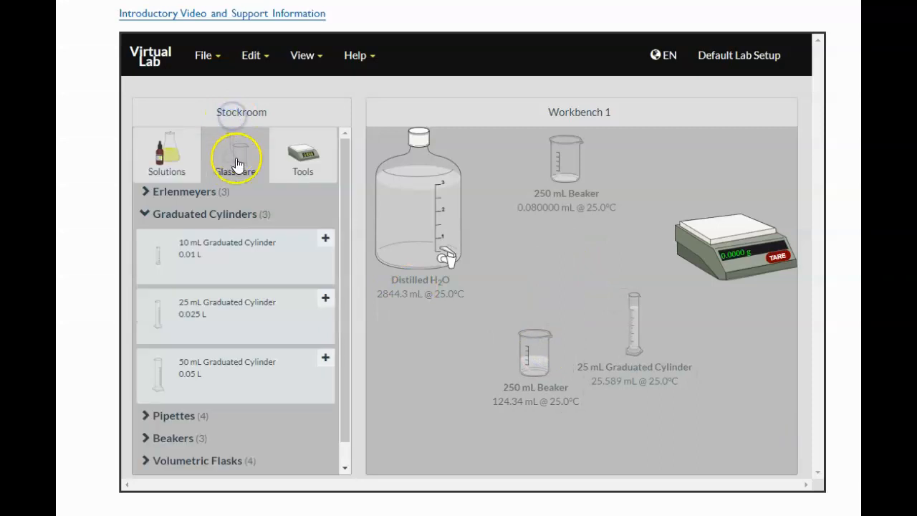
{"action": "scroll", "coordinate": [232, 326], "scroll_direction": "down", "scroll_amount": 1}
{"action": "left_click", "coordinate": [183, 388]}
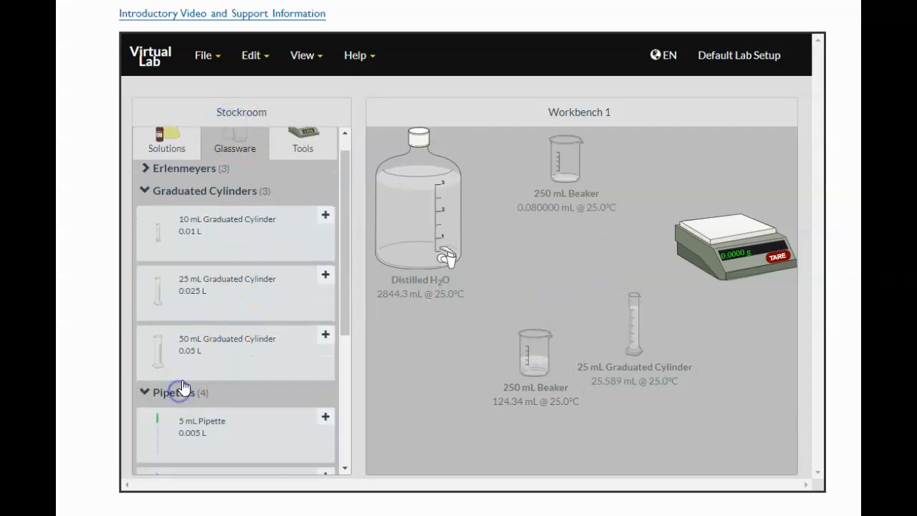
{"action": "scroll", "coordinate": [208, 384], "scroll_direction": "down", "scroll_amount": 3}
{"action": "left_click", "coordinate": [188, 250]}
{"action": "left_click_drag", "start_coordinate": [693, 165], "coordinate": [528, 340]}
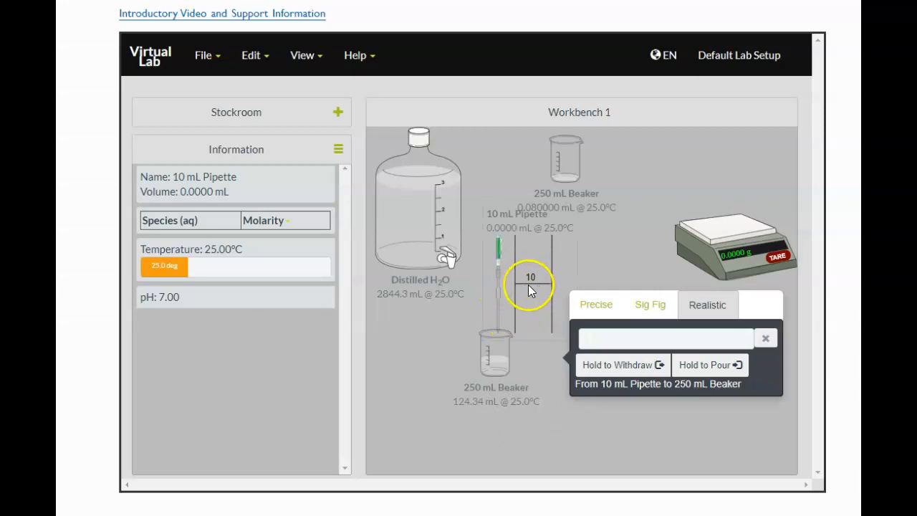
Withdraw about 10.7 mL of water from the beaker into the 10 mL pipette, filling it past its 10 mL mark
{"action": "left_click_drag", "start_coordinate": [639, 368], "coordinate": [634, 366]}
{"action": "left_click", "coordinate": [639, 369]}
{"action": "left_click", "coordinate": [638, 368]}
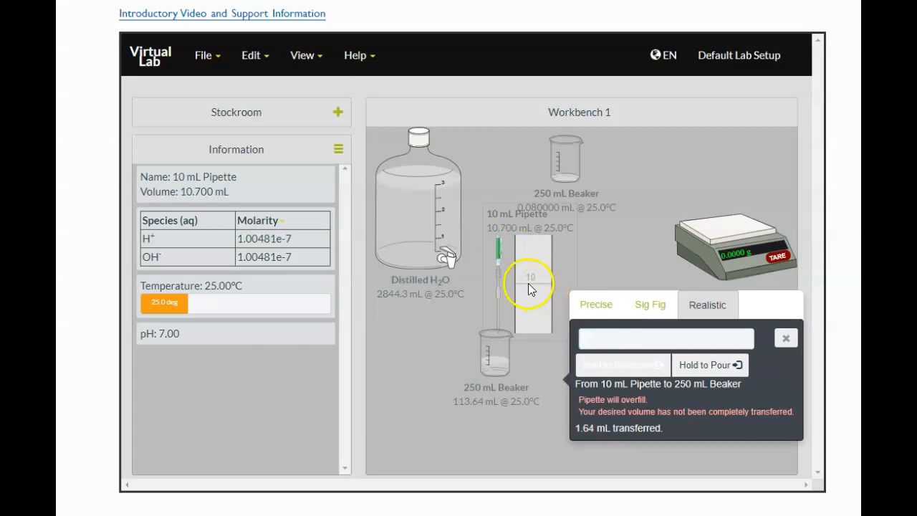
Adjust the pipette's contents to about 10 mL by releasing and withdrawing small amounts of water, and lift the pipette out of the beaker
{"action": "left_click_drag", "start_coordinate": [721, 365], "coordinate": [726, 369]}
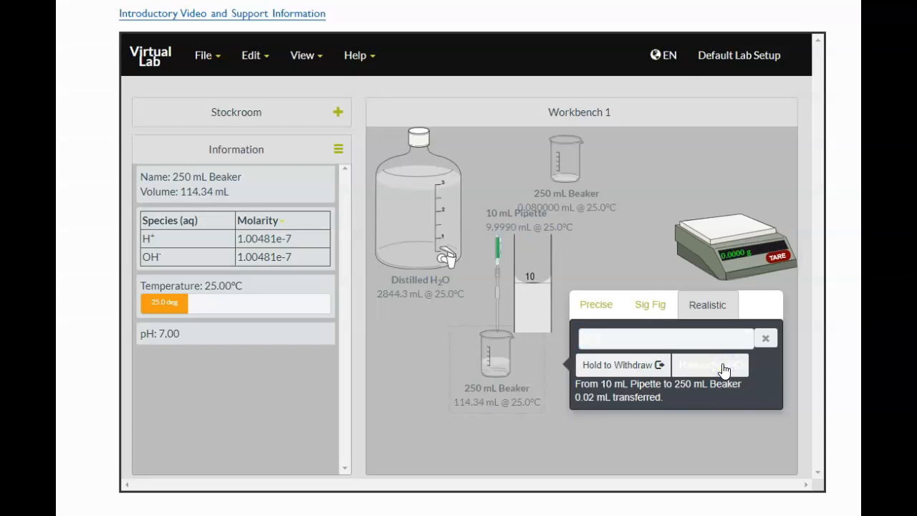
{"action": "left_click_drag", "start_coordinate": [616, 367], "coordinate": [617, 367]}
{"action": "left_click_drag", "start_coordinate": [698, 370], "coordinate": [699, 371]}
{"action": "left_click_drag", "start_coordinate": [610, 365], "coordinate": [610, 365]}
{"action": "mouse_move", "coordinate": [678, 365]}
{"action": "left_mouse_down"}
{"action": "mouse_move", "coordinate": [645, 374]}
{"action": "mouse_move", "coordinate": [692, 373]}
{"action": "left_mouse_up"}
{"action": "left_click_drag", "start_coordinate": [496, 254], "coordinate": [557, 283]}
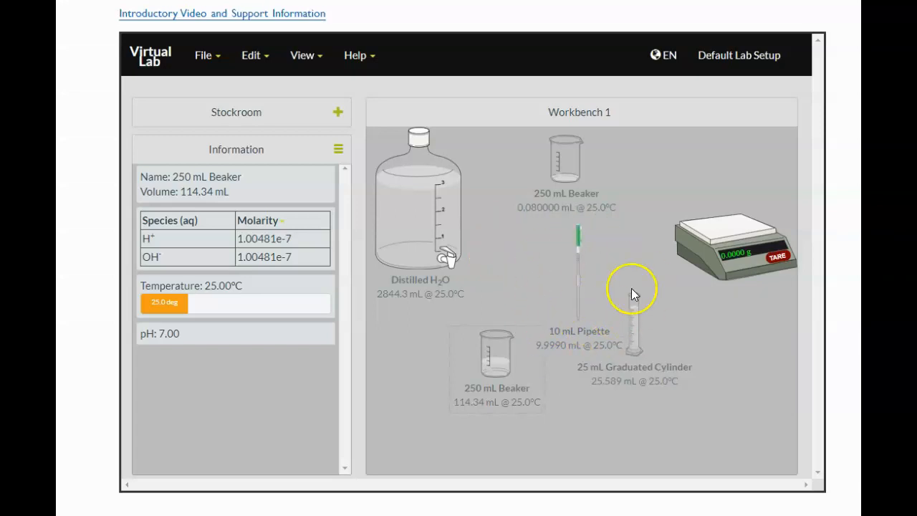